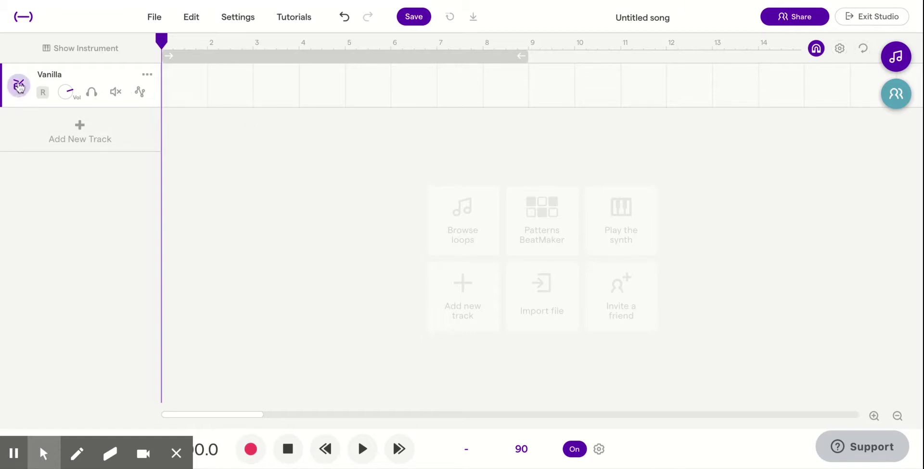
# Step: Add a Drum & beats track and place a kick on the first step of bar 1
pyautogui.click(73, 136)
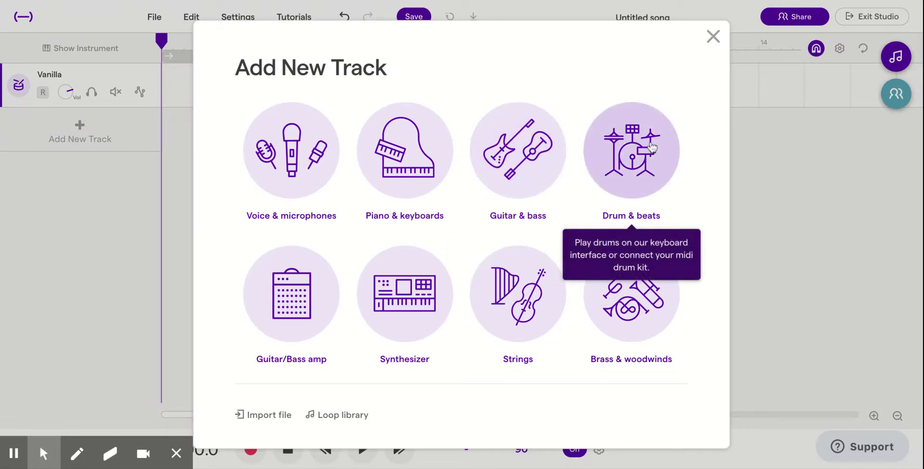
pyautogui.click(652, 146)
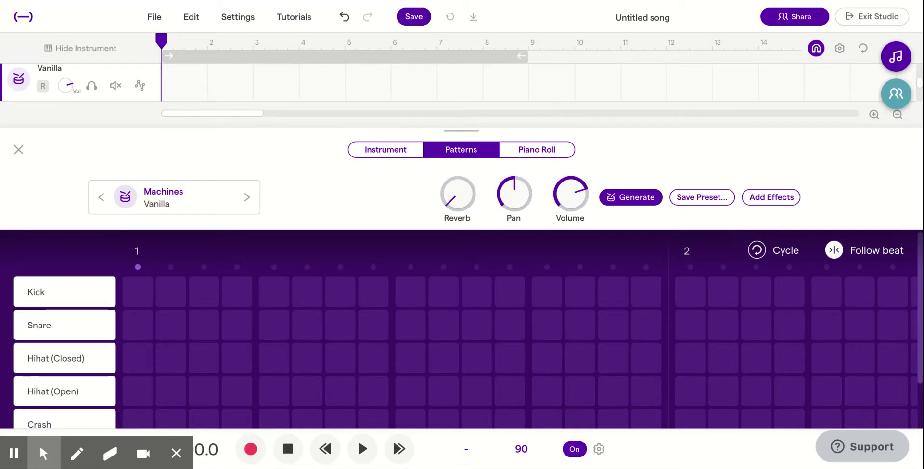
pyautogui.click(138, 291)
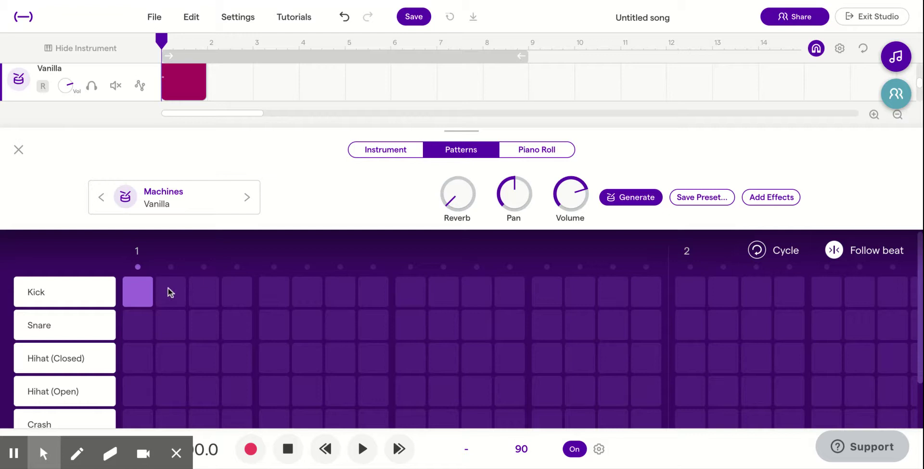
pyautogui.click(271, 294)
pyautogui.click(416, 291)
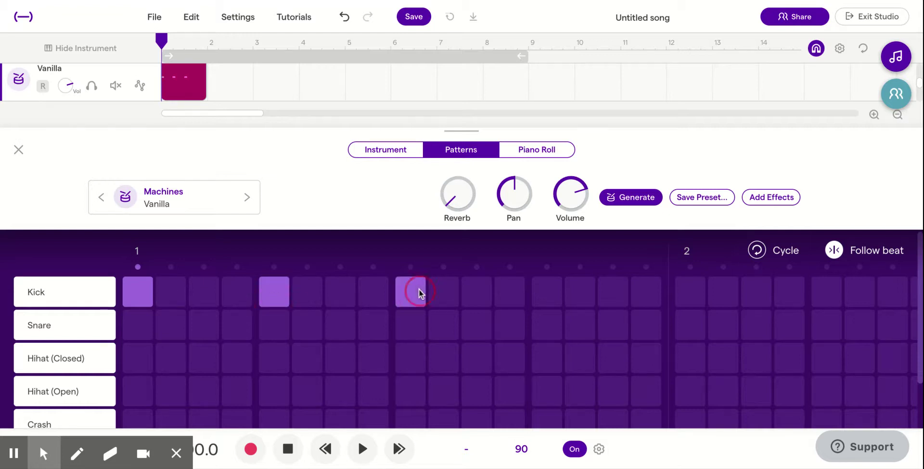
pyautogui.click(558, 294)
pyautogui.click(280, 290)
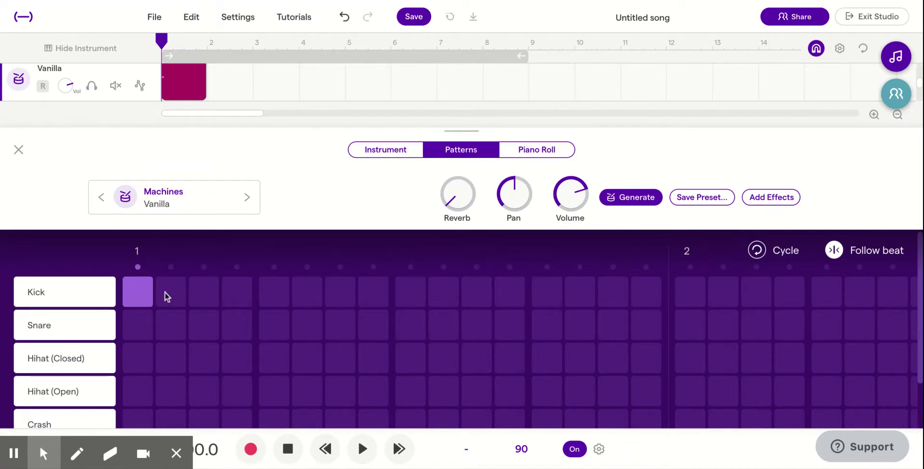
# Step: Add a snare on step 9 and closed hi-hats on steps 1–3, 6–9, 15 and 16 of bar 1
pyautogui.click(412, 323)
pyautogui.moveTo(135, 362); pyautogui.dragTo(209, 359)
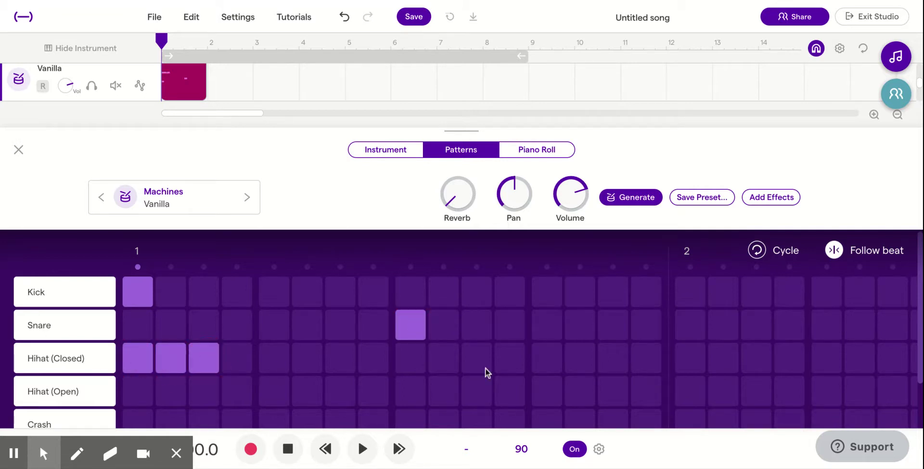
pyautogui.click(307, 358)
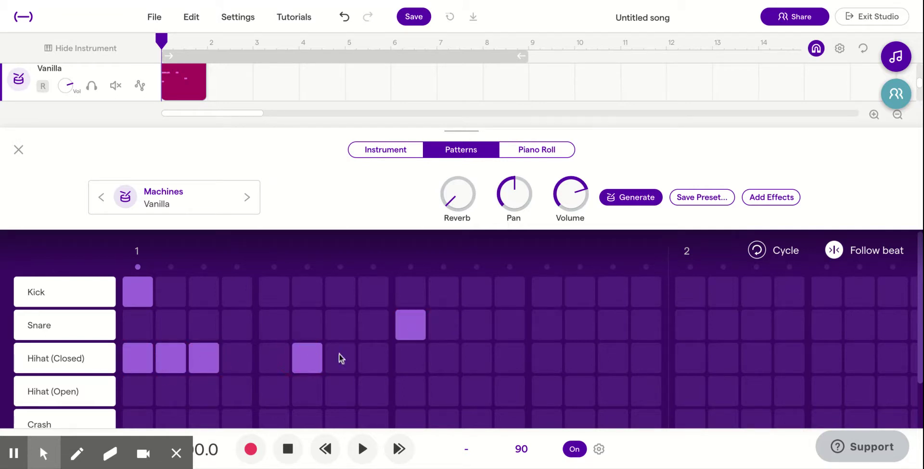
pyautogui.moveTo(341, 357); pyautogui.dragTo(411, 357)
pyautogui.click(612, 358)
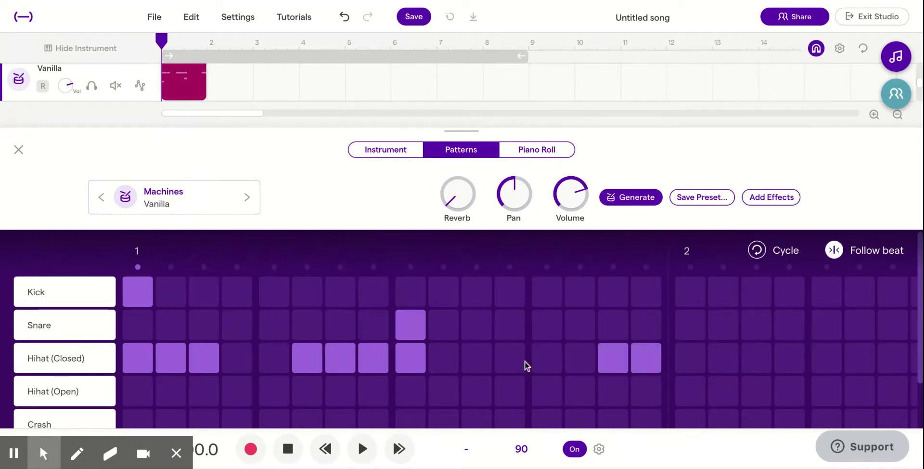
# Step: Complete bar 1 with kicks on steps 11, 12 and 16, closed hi-hats on steps 11–14, and a snare on step 15
pyautogui.click(510, 296)
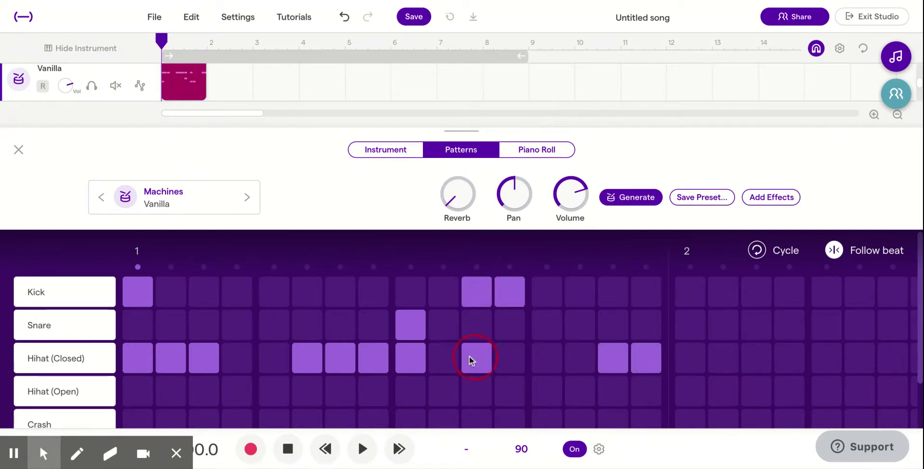
pyautogui.moveTo(469, 357); pyautogui.dragTo(573, 356)
pyautogui.click(646, 289)
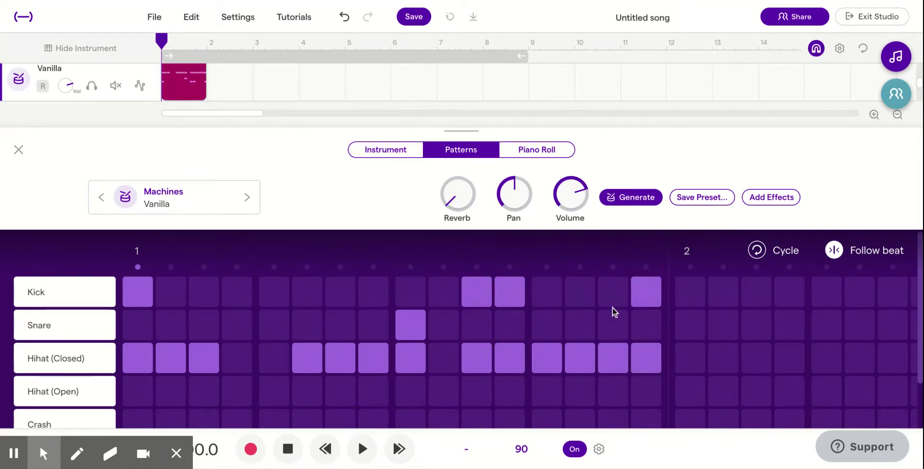
pyautogui.click(606, 318)
# Step: Close the pattern editor, loop the drum region out to about the start of bar 10, and play it back briefly
pyautogui.click(18, 149)
pyautogui.moveTo(199, 116); pyautogui.dragTo(561, 145)
pyautogui.press('space')
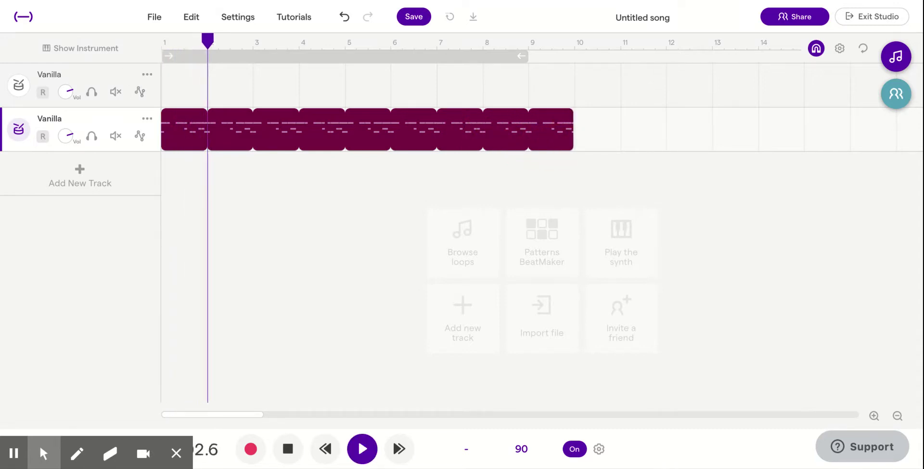
pyautogui.press('space')
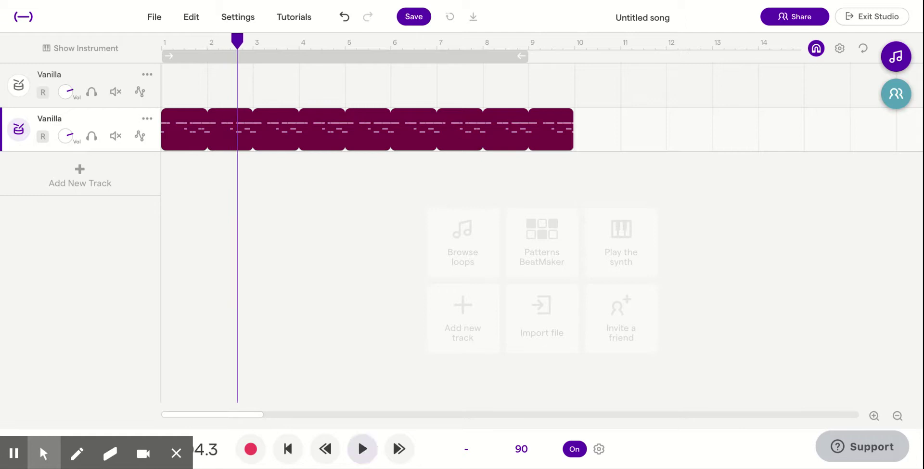
# Step: Set the song tempo to 110 BPM and listen to the drum beat from the start
pyautogui.click(521, 448)
pyautogui.doubleClick(529, 375)
pyautogui.write('110')
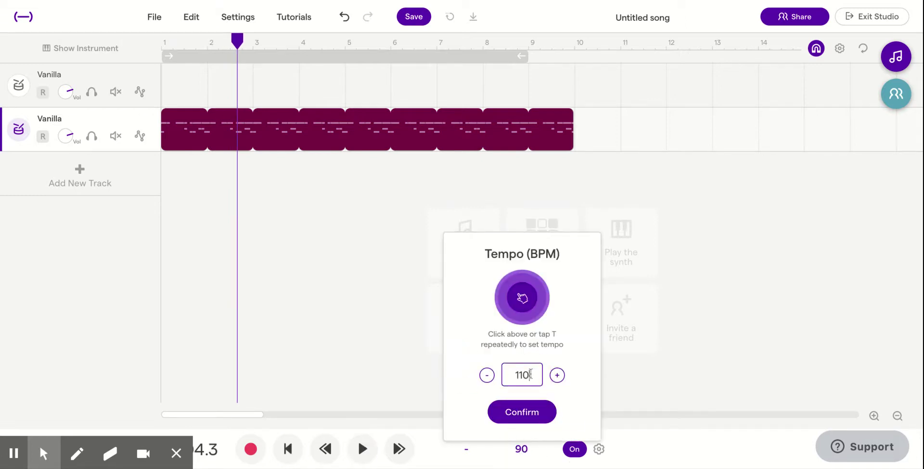
pyautogui.press('Return')
pyautogui.click(162, 42)
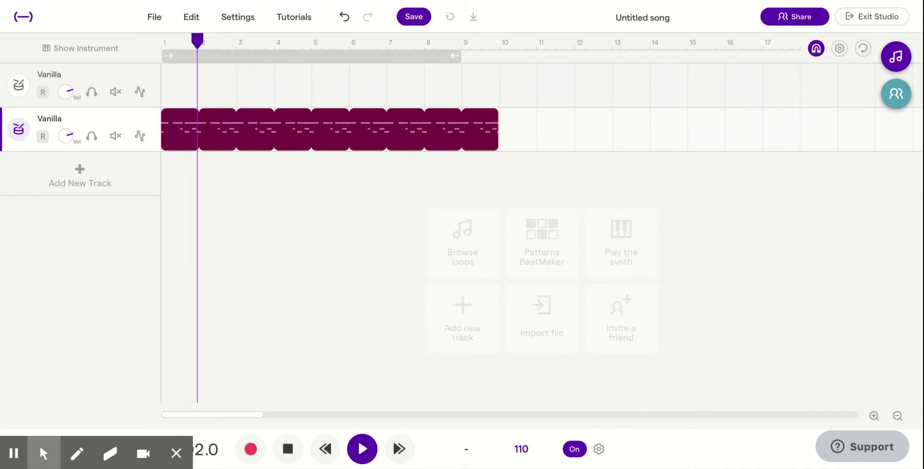
pyautogui.press('space')
# Step: Add a Piano & keyboards track to the song
pyautogui.click(69, 172)
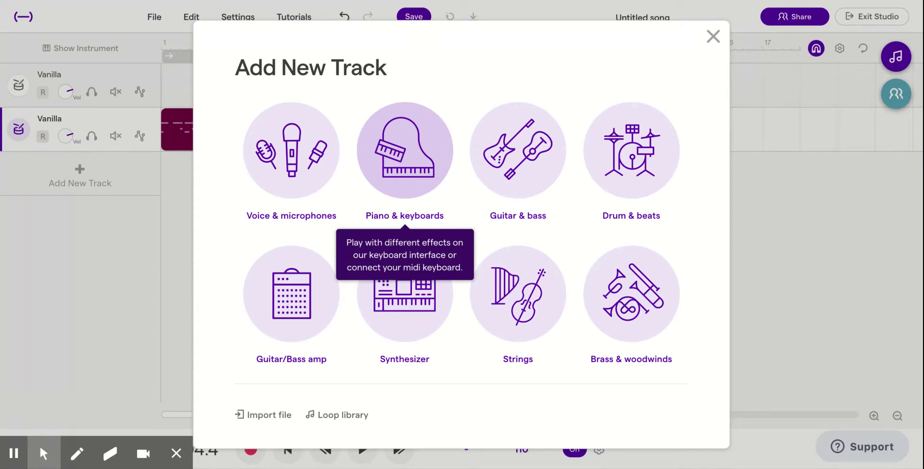
pyautogui.click(418, 154)
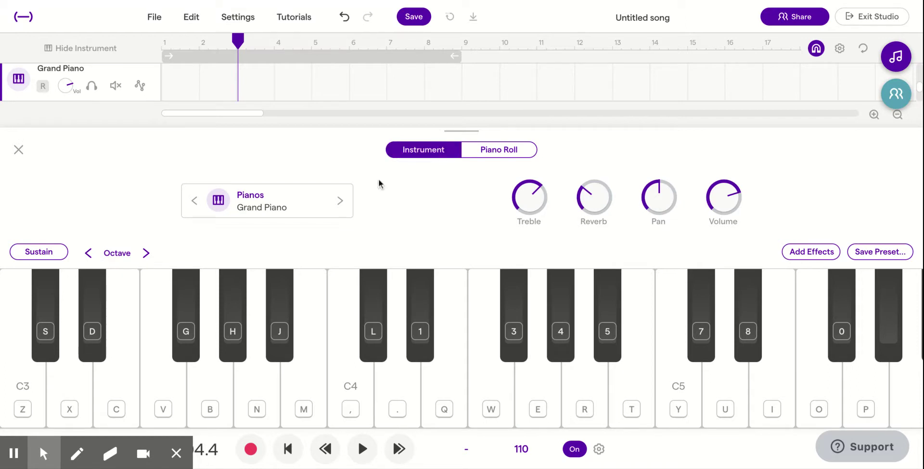
# Step: Rehearse the descending line A, G#, G, F# on the Grand Piano keyboard without recording
pyautogui.press('n')
pyautogui.press('n')
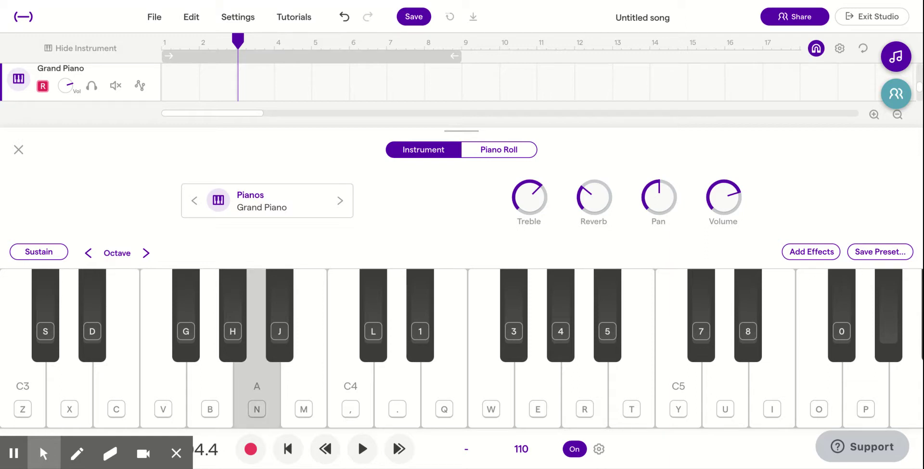
pyautogui.press('h')
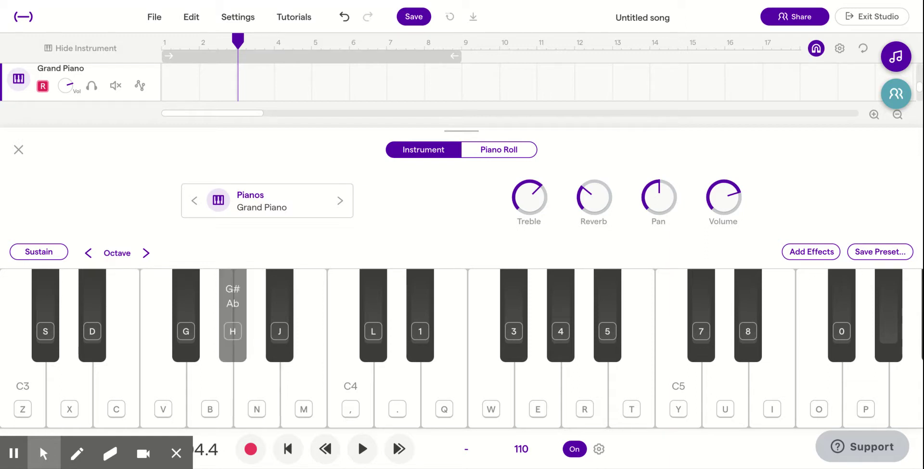
pyautogui.press('n')
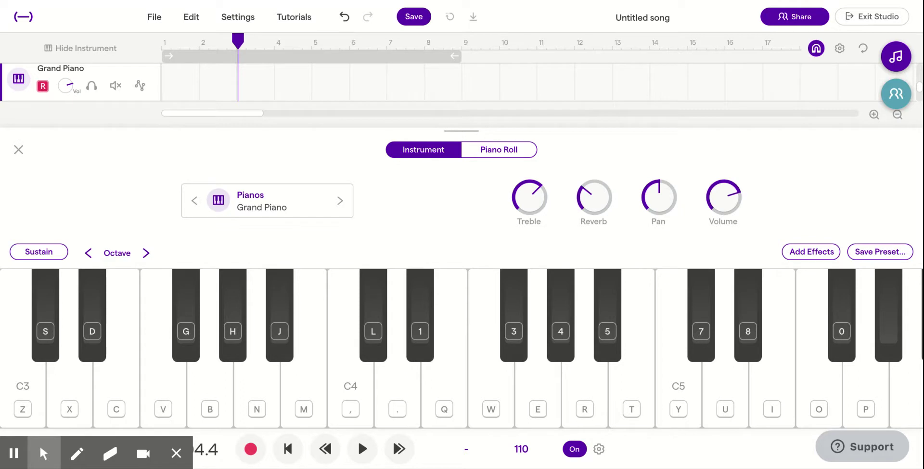
pyautogui.click(43, 452)
pyautogui.press('n')
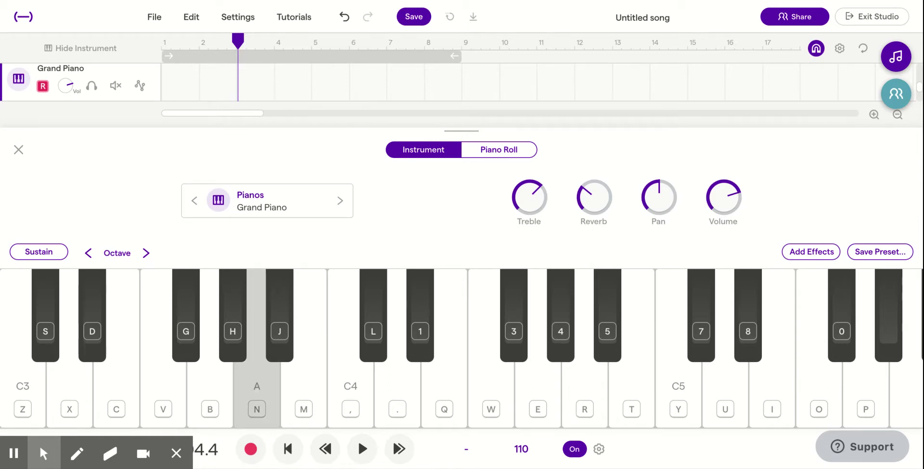
pyautogui.press('h')
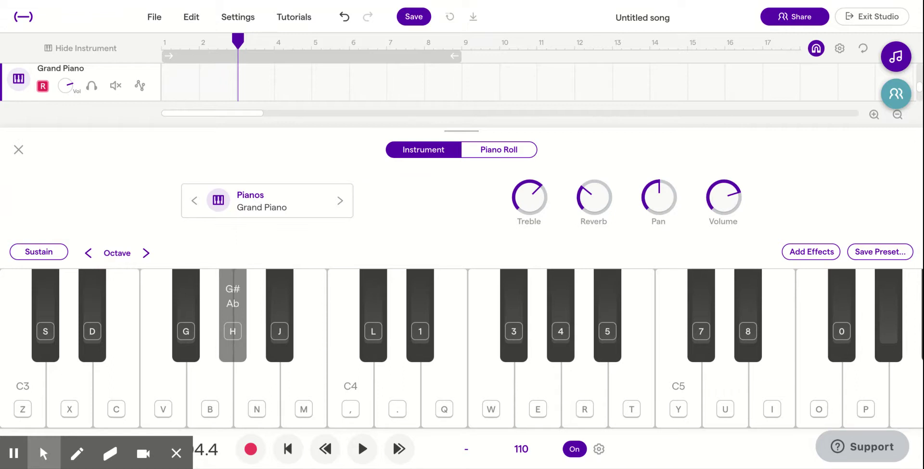
pyautogui.press('b')
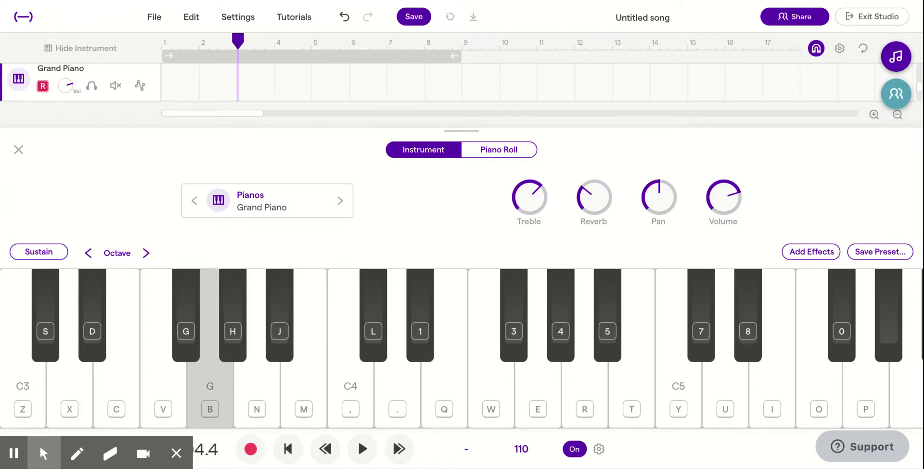
pyautogui.press('g')
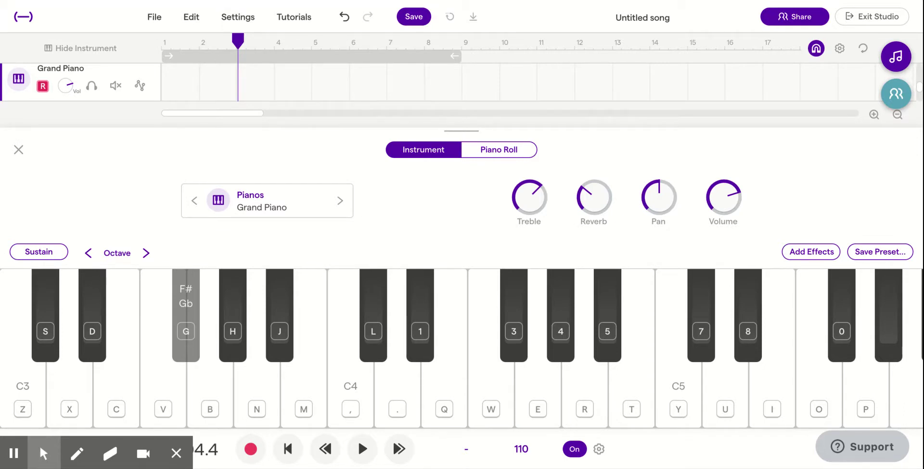
pyautogui.press('n')
pyautogui.press('h')
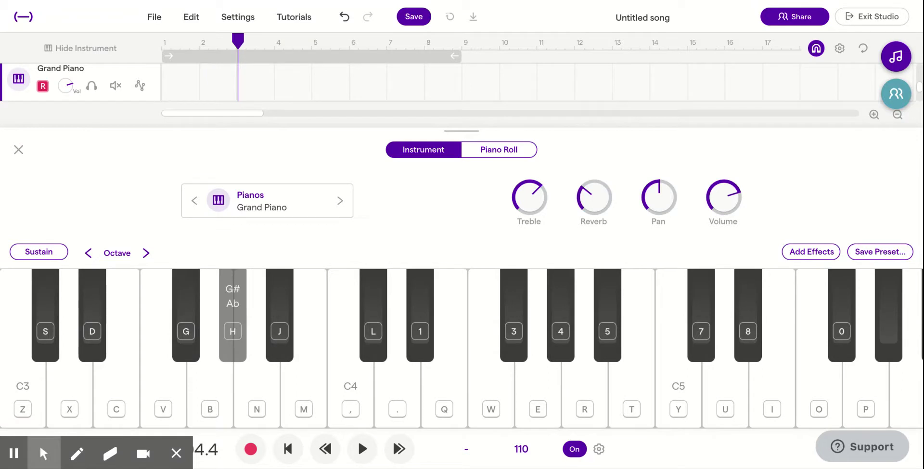
pyautogui.press('b')
pyautogui.press('g')
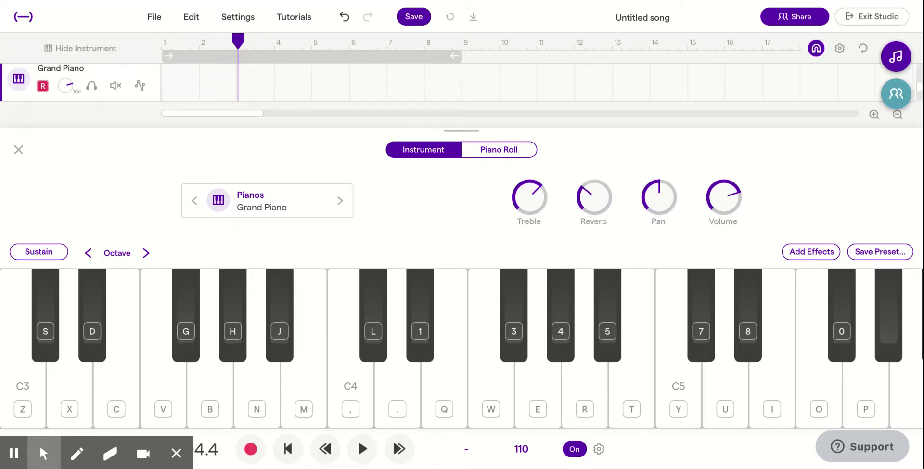
pyautogui.press('n')
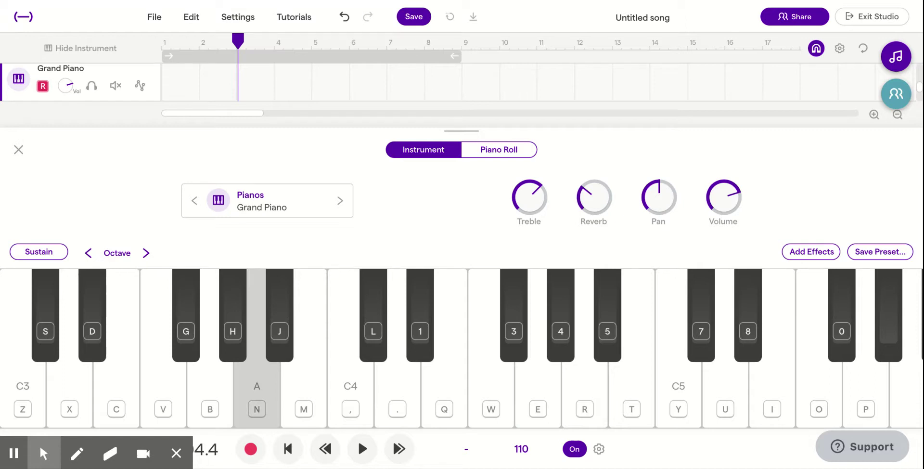
pyautogui.press('n')
pyautogui.press('h')
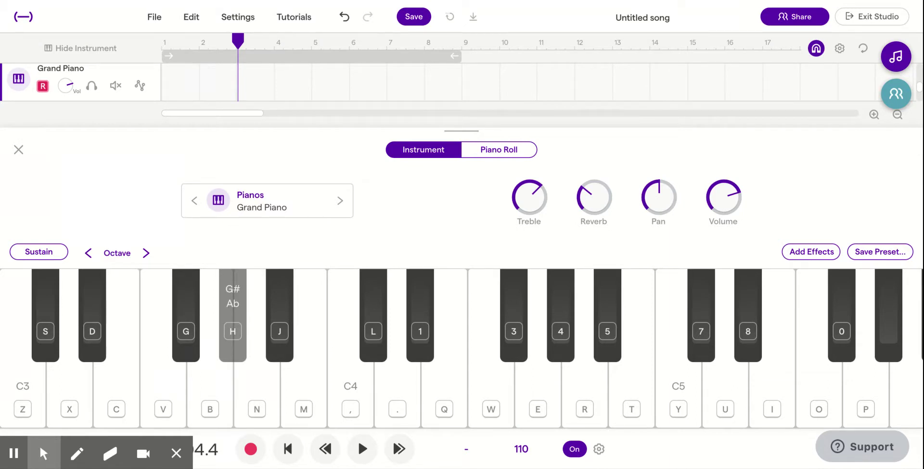
pyautogui.press('b')
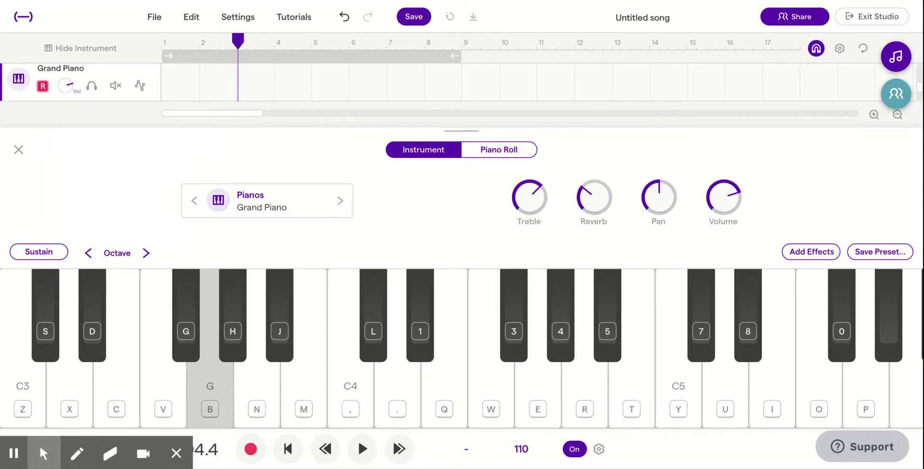
pyautogui.press('g')
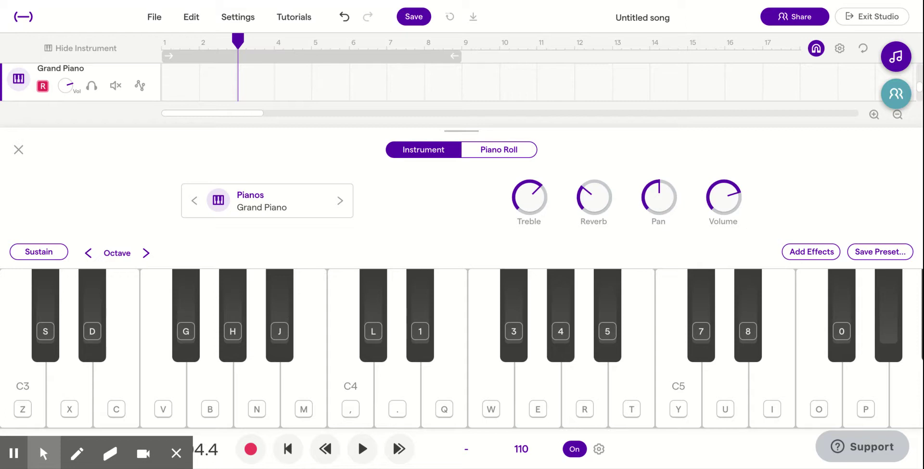
# Step: Record the descending line A, G#, G, F# on the Grand Piano track from the start of the song, holding each note about one bar
pyautogui.click(163, 45)
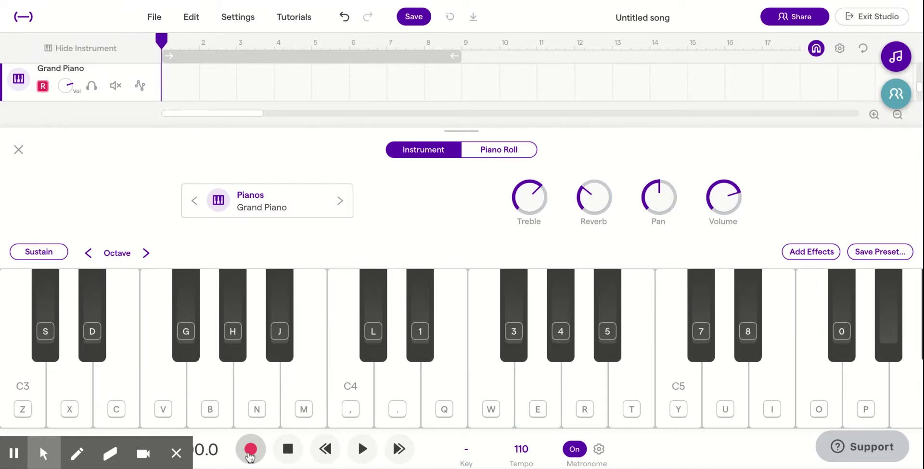
pyautogui.click(250, 449)
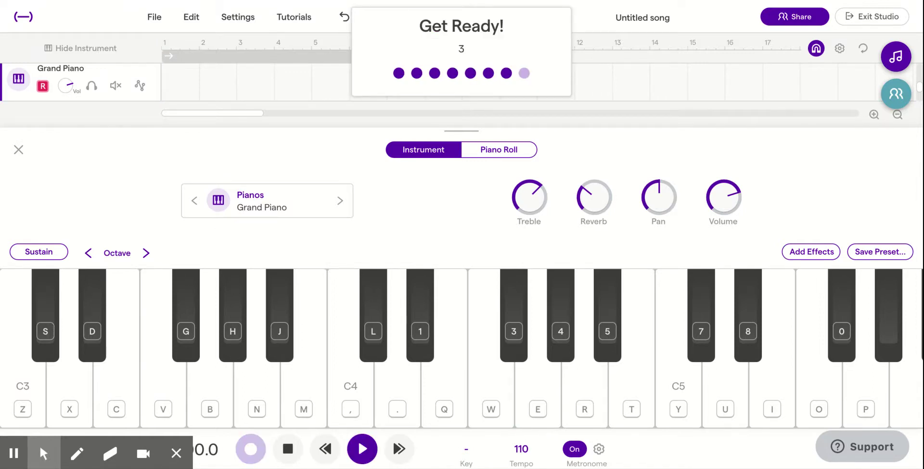
pyautogui.press('n')
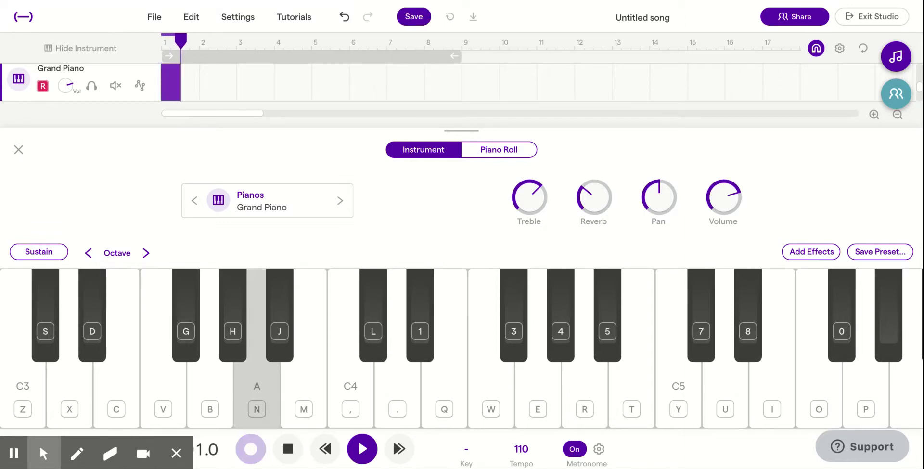
pyautogui.press('h')
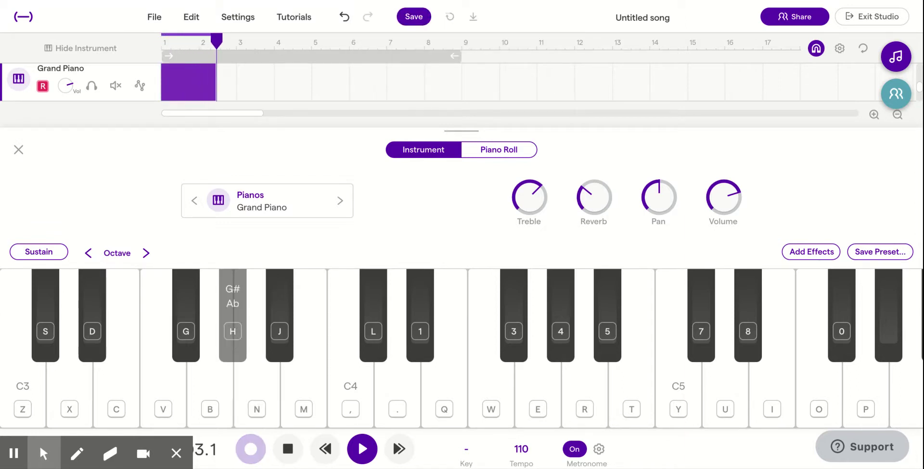
pyautogui.press('b')
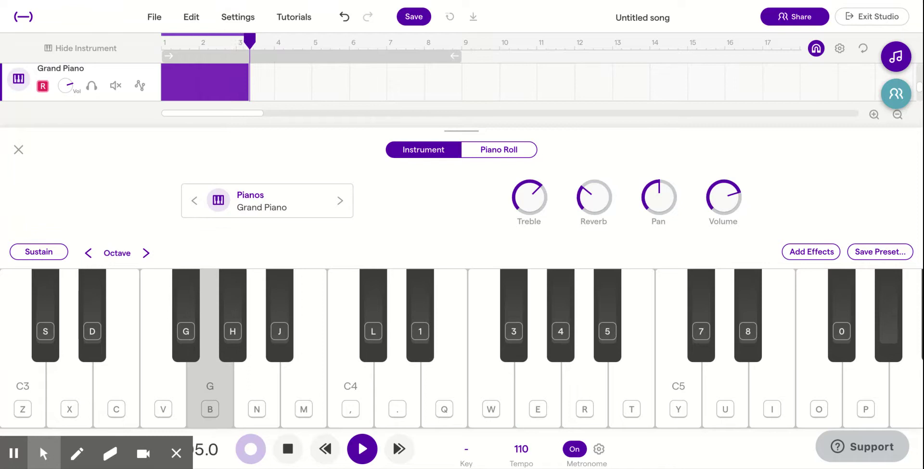
pyautogui.press('g')
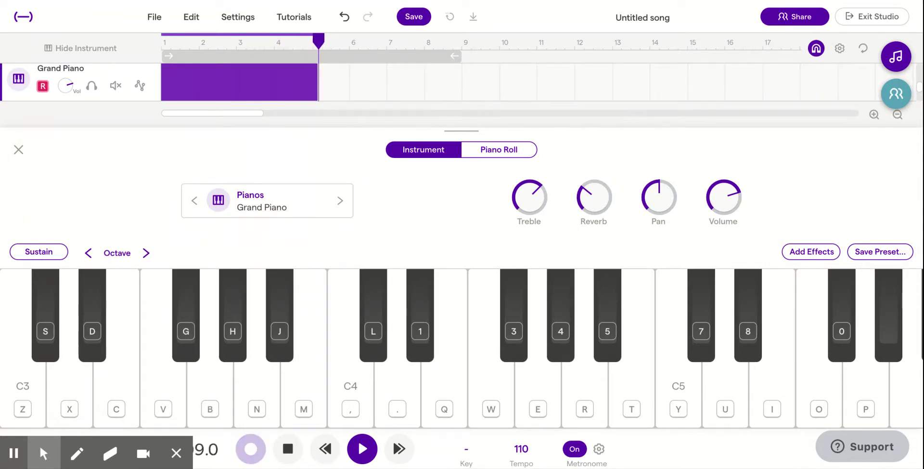
pyautogui.click(250, 448)
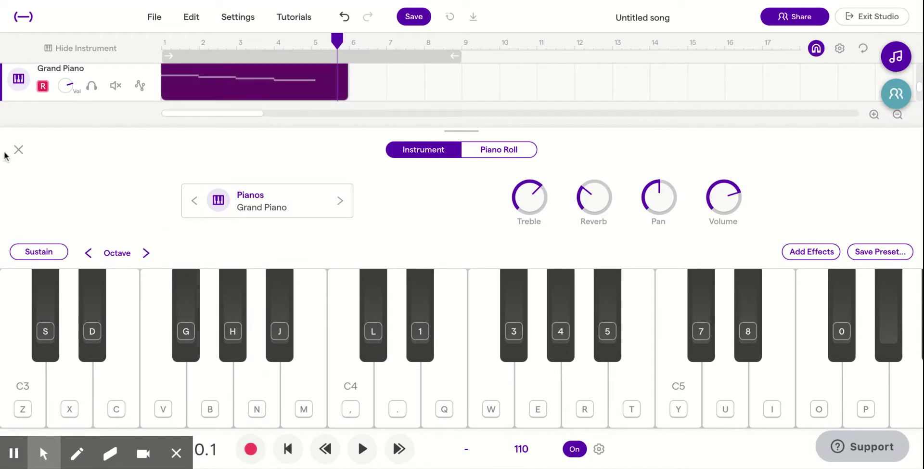
# Step: Close the piano keyboard and play the recorded piano line together with the drums from the start
pyautogui.click(19, 151)
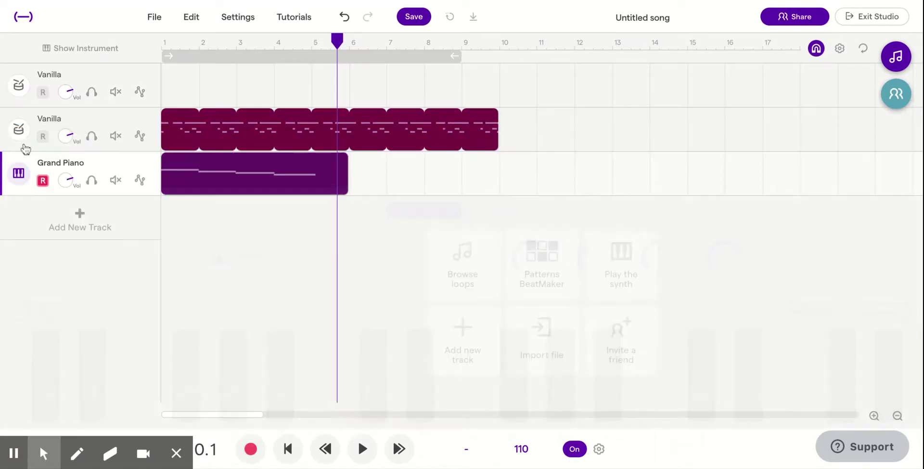
pyautogui.click(164, 45)
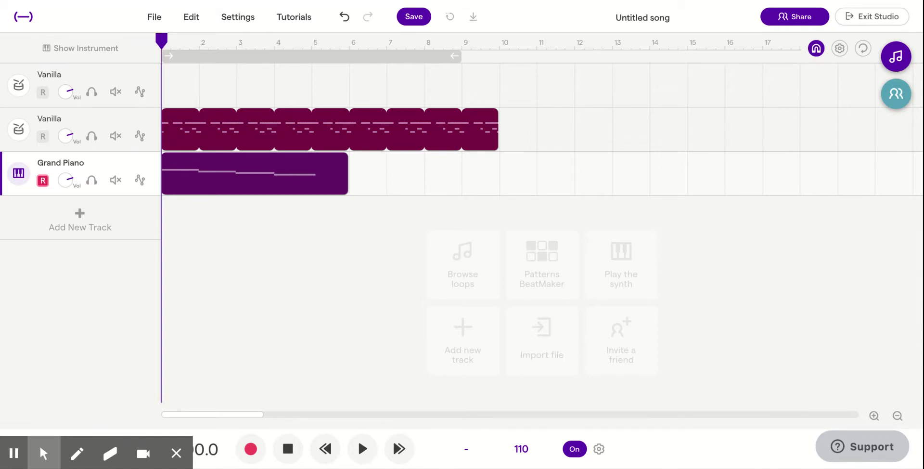
pyautogui.press('space')
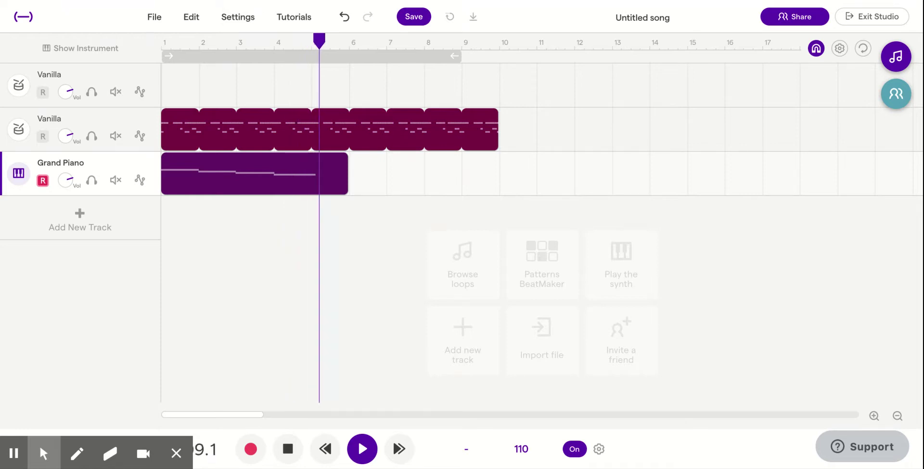
pyautogui.press('space')
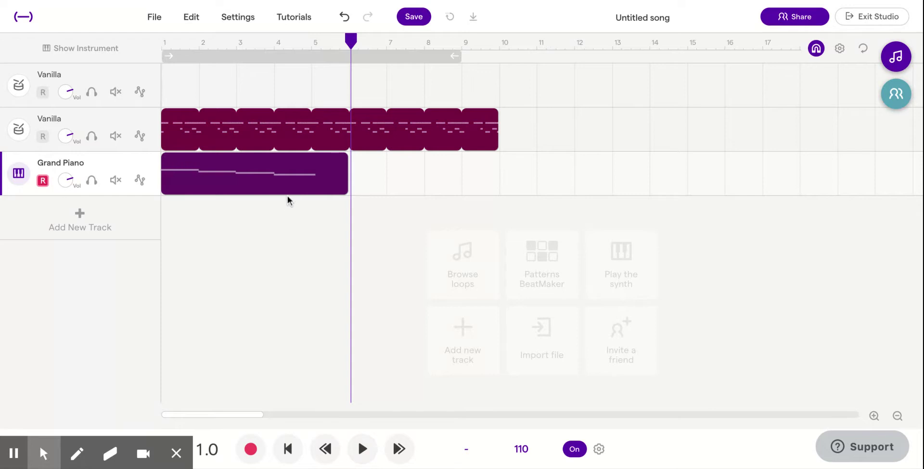
# Step: Try looping the untrimmed piano region, pull the loop back, and listen to the region's end from bar 5
pyautogui.moveTo(340, 160); pyautogui.dragTo(818, 209)
pyautogui.moveTo(819, 159); pyautogui.dragTo(349, 158)
pyautogui.click(312, 42)
pyautogui.press('space')
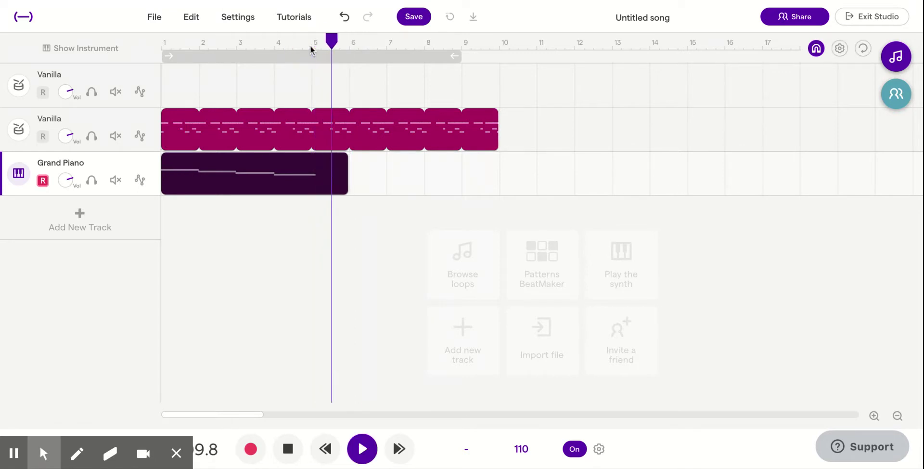
pyautogui.press('space')
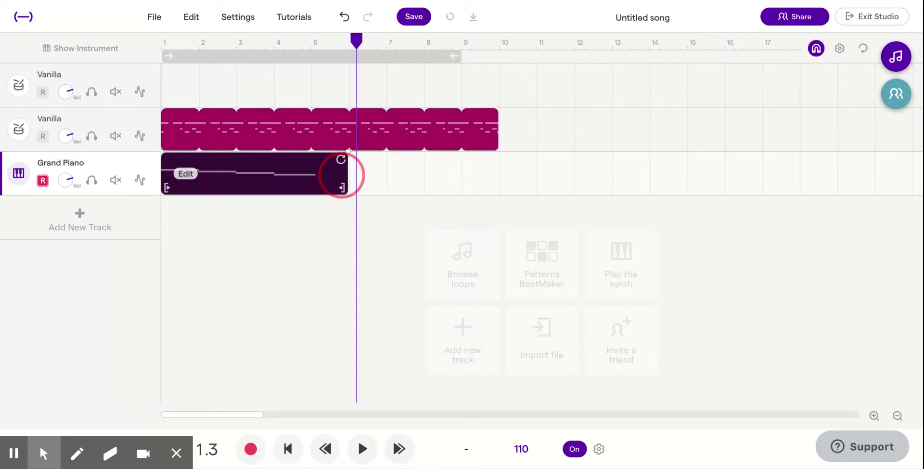
# Step: Trim the end of the Grand Piano region to the start of bar 5 and play the song back from the beginning
pyautogui.moveTo(337, 178); pyautogui.dragTo(308, 177)
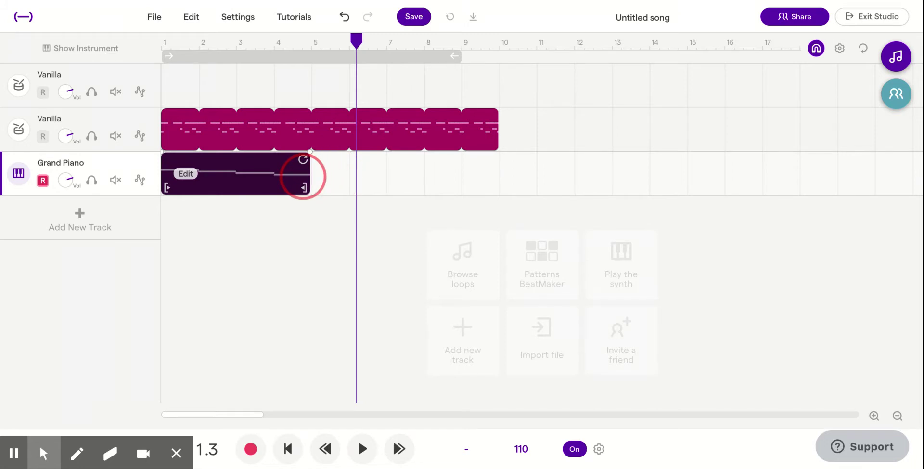
pyautogui.moveTo(305, 175)
pyautogui.mouseDown()
pyautogui.moveTo(328, 175)
pyautogui.moveTo(304, 175)
pyautogui.mouseUp()
pyautogui.click(311, 42)
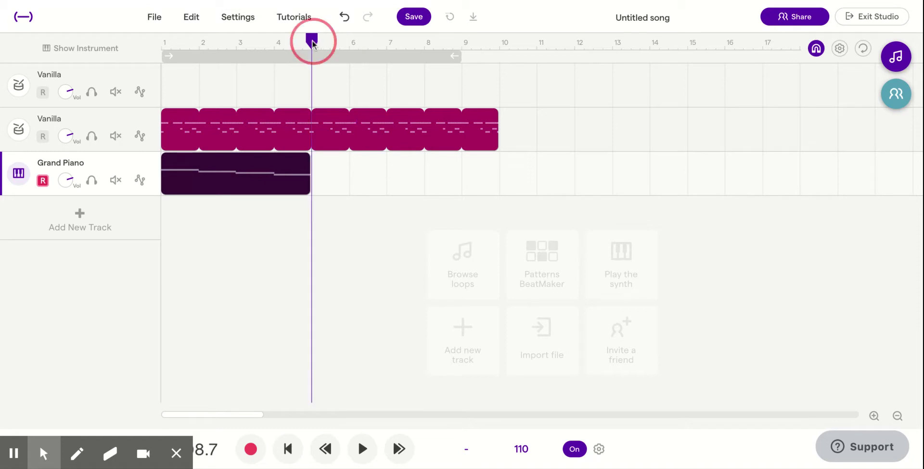
pyautogui.click(163, 44)
pyautogui.press('space')
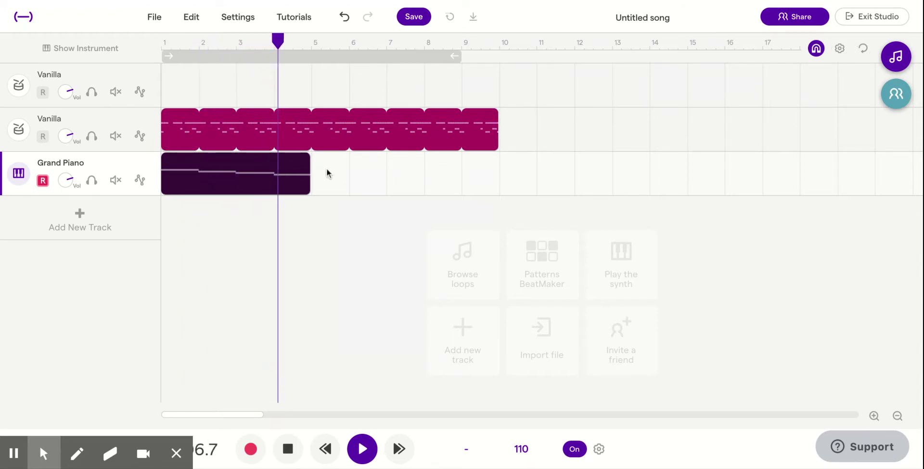
pyautogui.press('space')
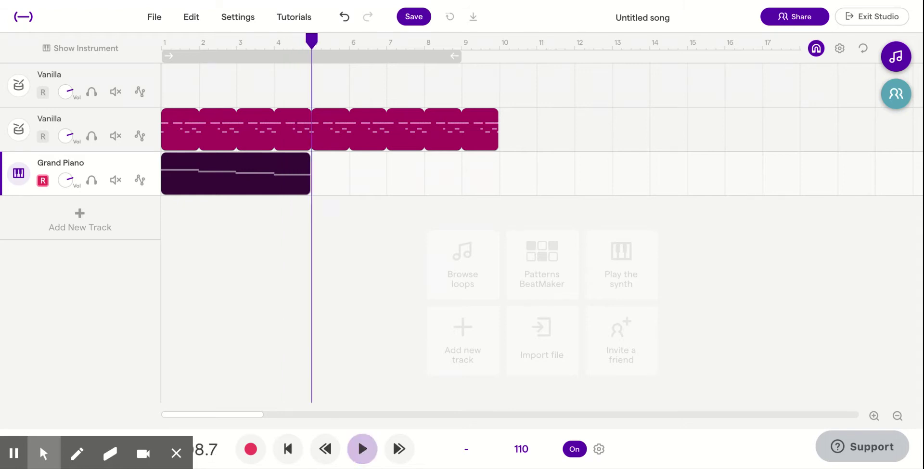
# Step: Loop the Grand Piano region out to just past the start of bar 10 and listen to the song from the beginning
pyautogui.moveTo(195, 131)
pyautogui.moveTo(282, 185)
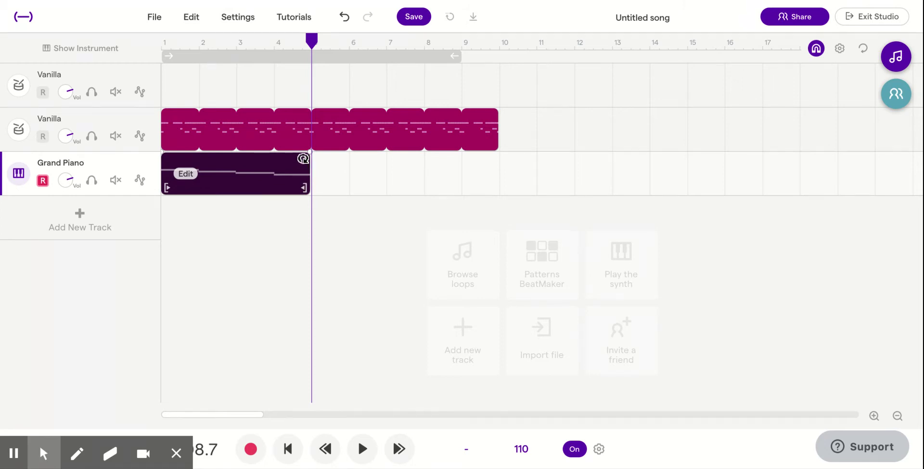
pyautogui.moveTo(303, 159); pyautogui.dragTo(500, 159)
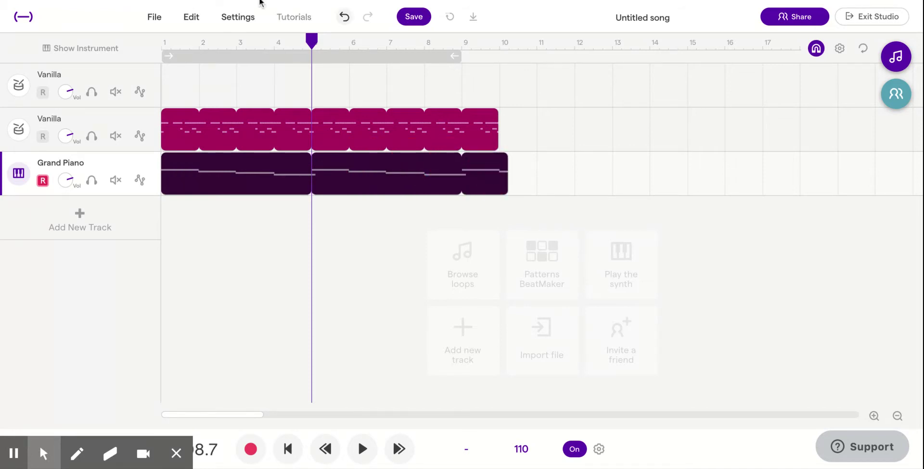
pyautogui.click(165, 48)
pyautogui.press('space')
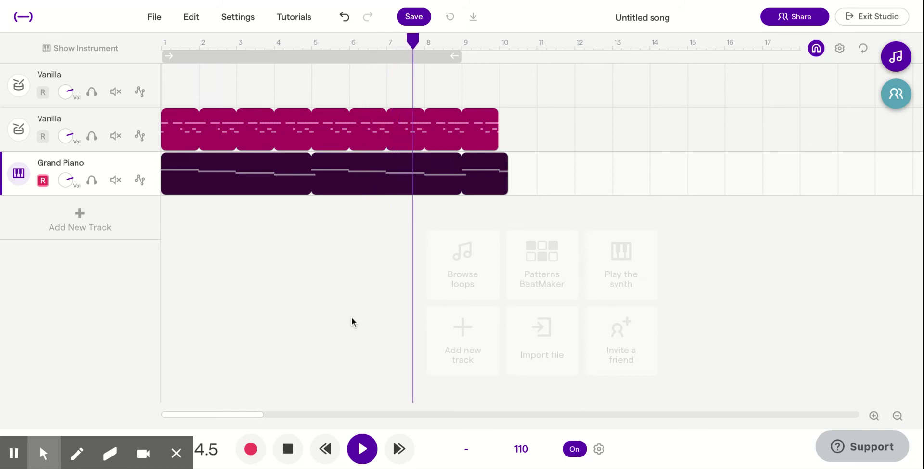
pyautogui.press('space')
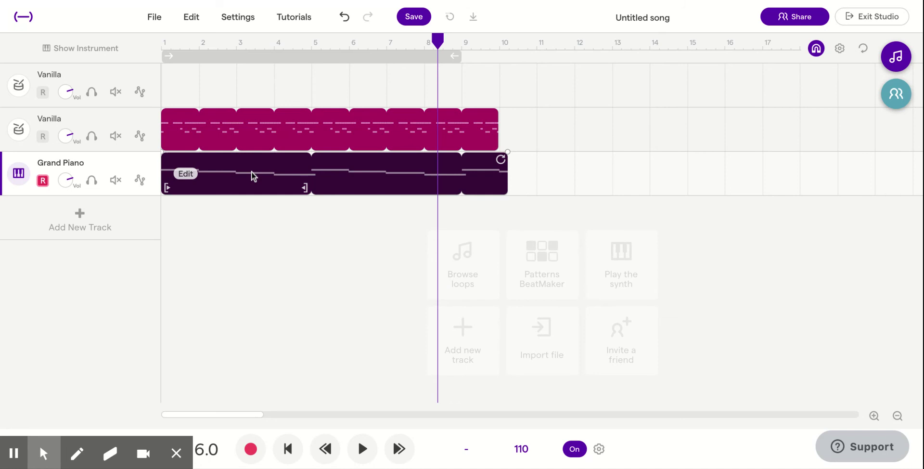
pyautogui.moveTo(246, 135)
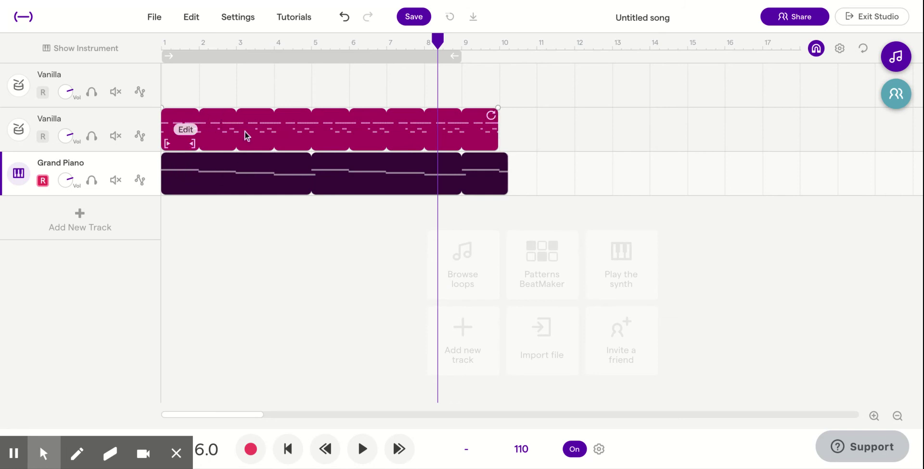
pyautogui.moveTo(325, 193)
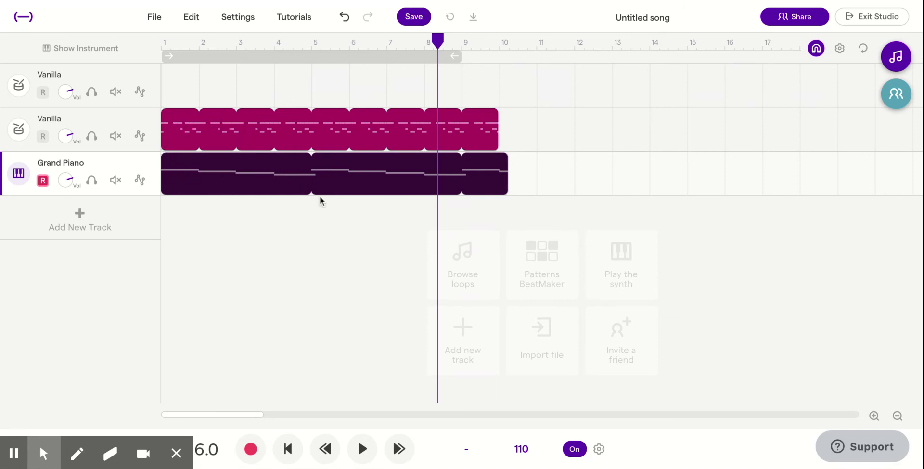